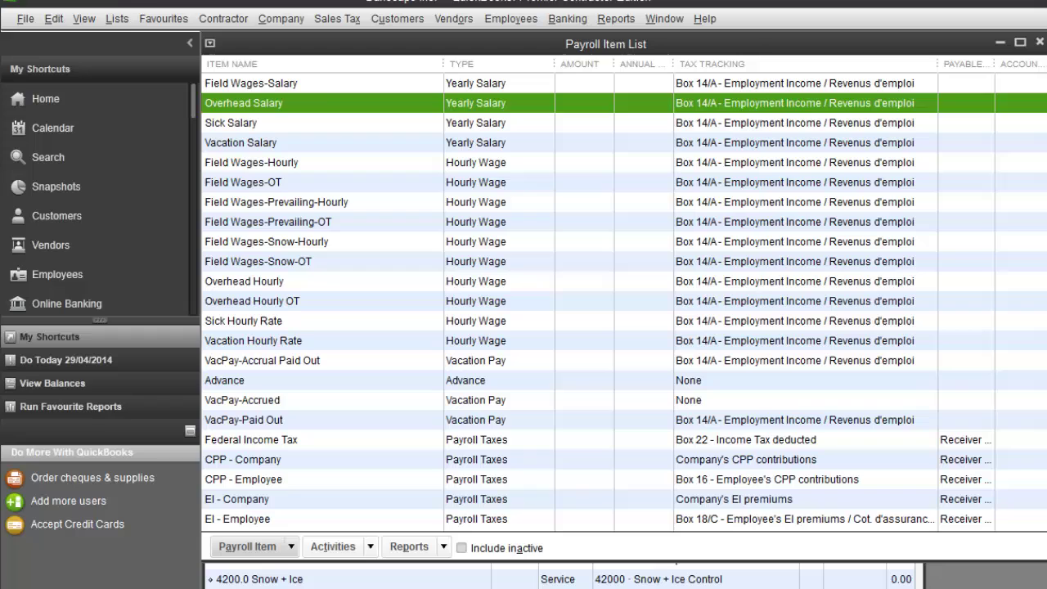
{"action": "left_click", "coordinate": [117, 18]}
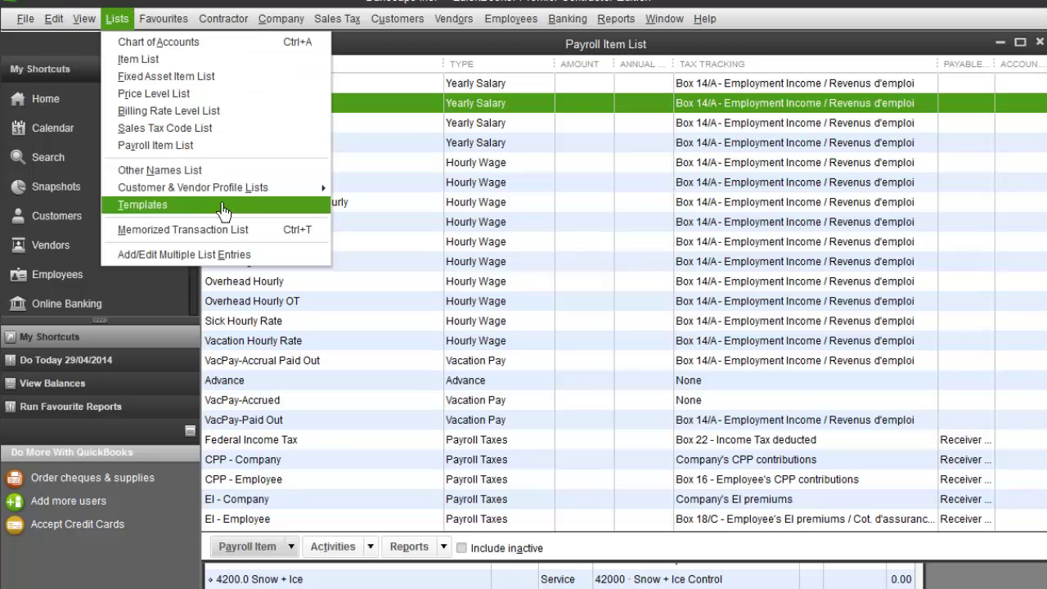
{"action": "left_click", "coordinate": [533, 67]}
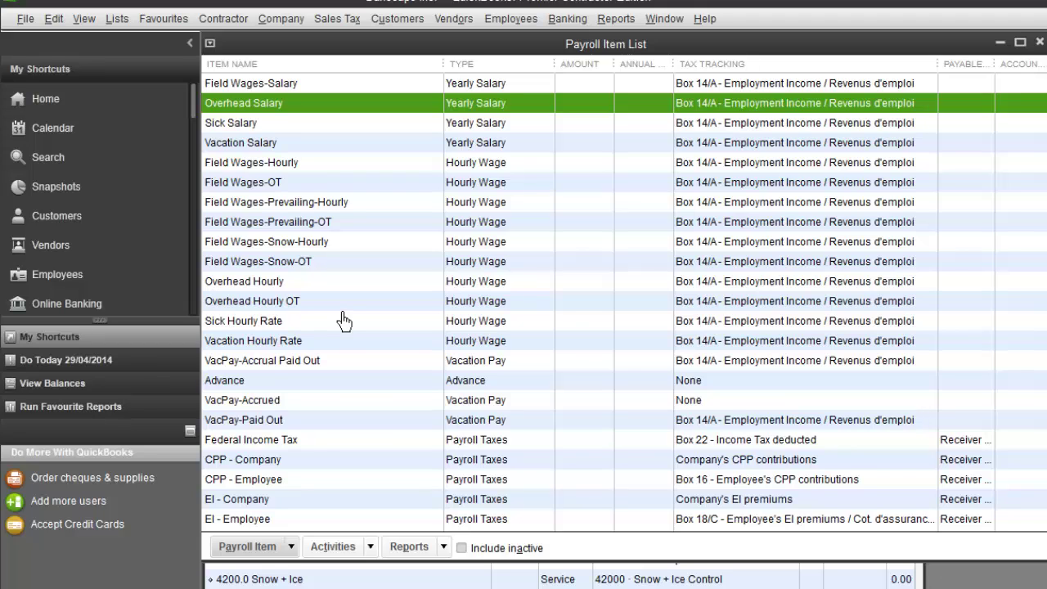
Step: Start a new employee record from the Employee Centre and open its payroll information
{"action": "left_click", "coordinate": [510, 18]}
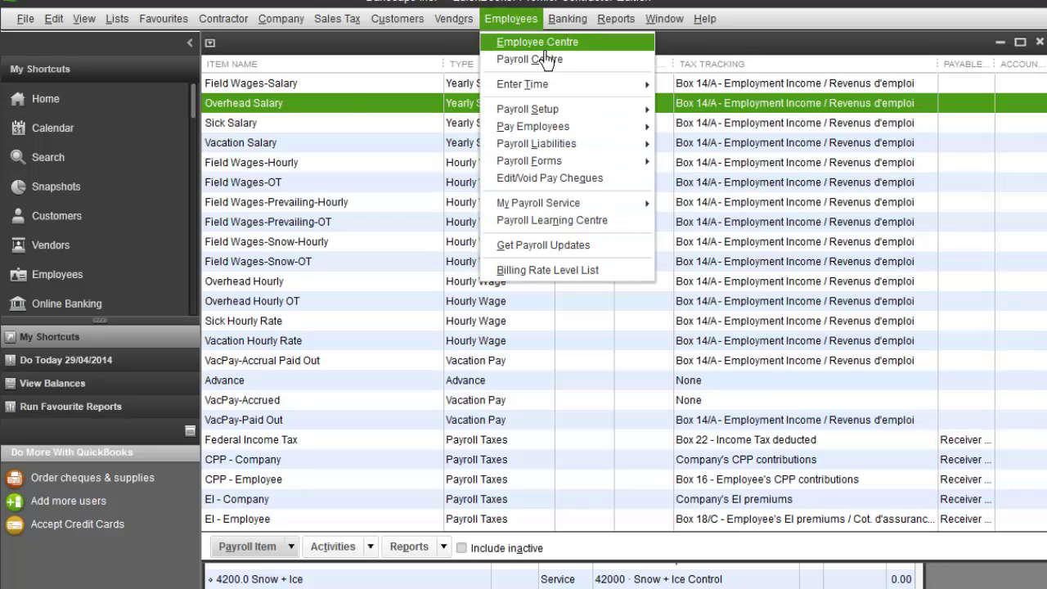
{"action": "left_click", "coordinate": [543, 42]}
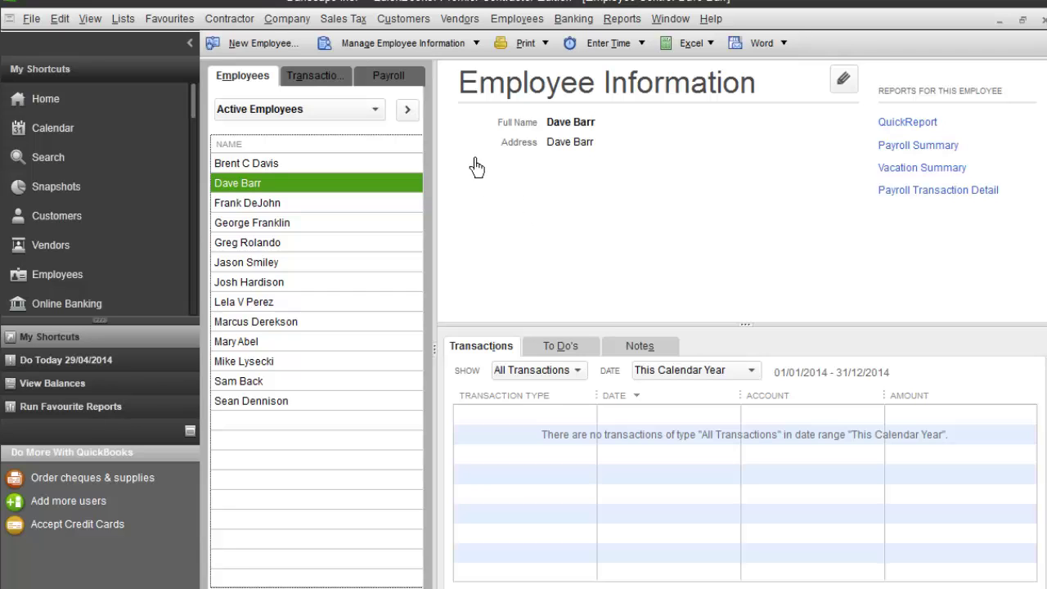
{"action": "left_click", "coordinate": [286, 46]}
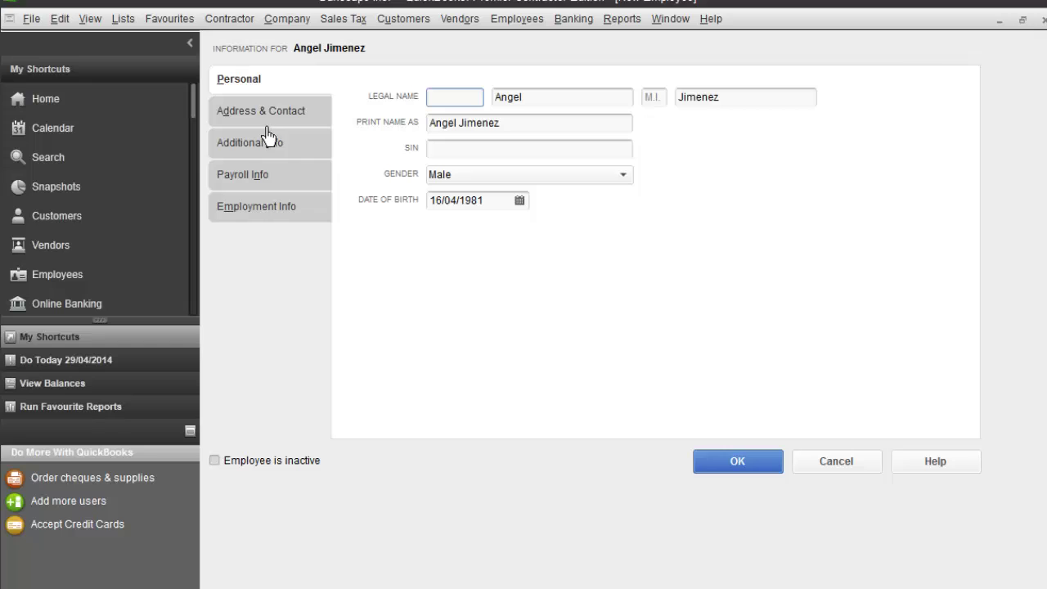
{"action": "left_click", "coordinate": [262, 188]}
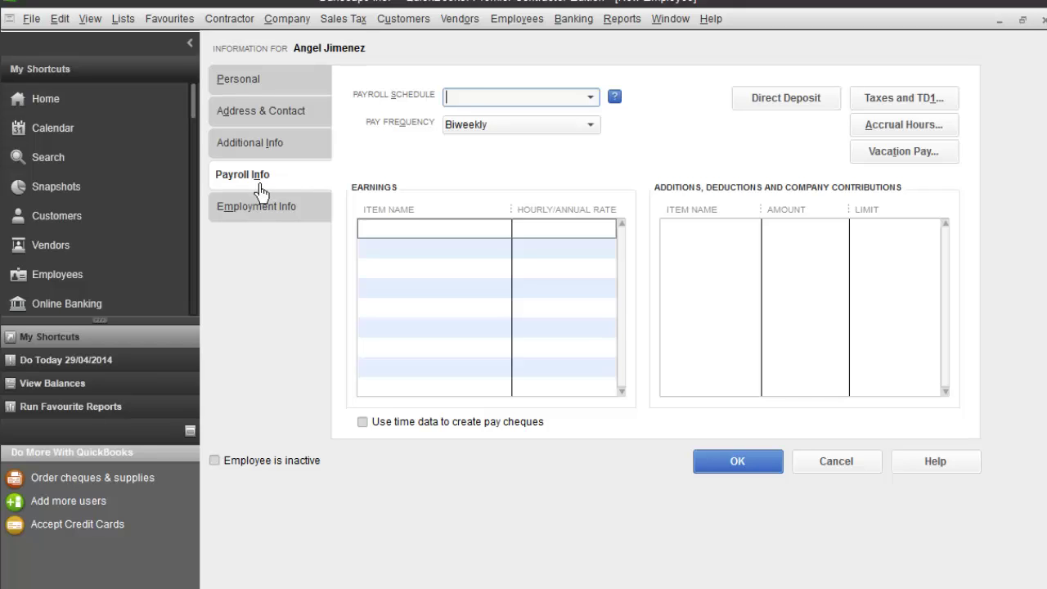
Step: Add Field Wages-Hourly at a rate of 15.00 and Field Wages-OT to the employee's earnings
{"action": "left_click", "coordinate": [447, 237]}
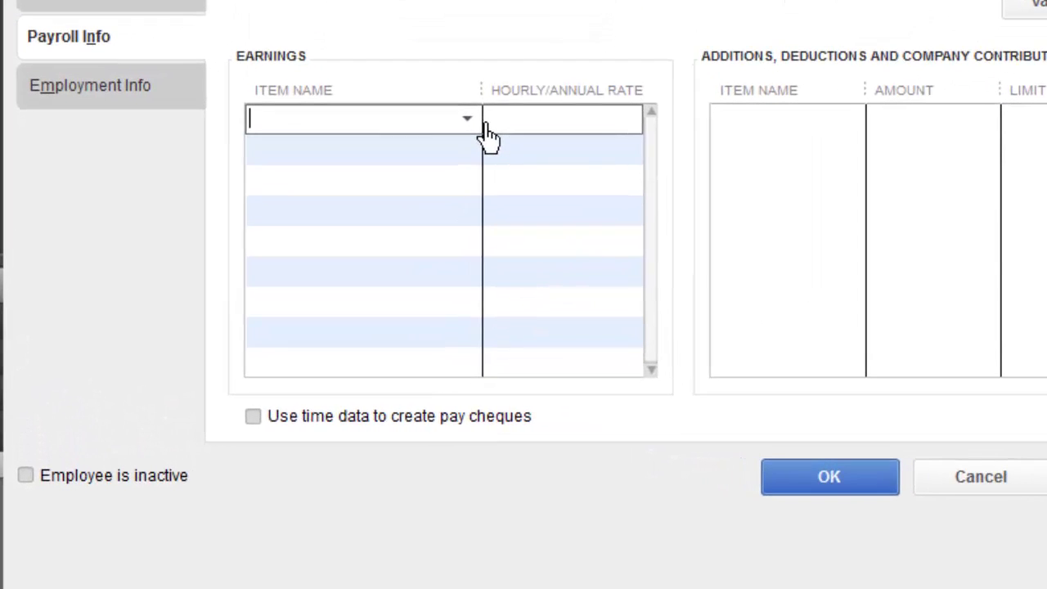
{"action": "left_click", "coordinate": [469, 120]}
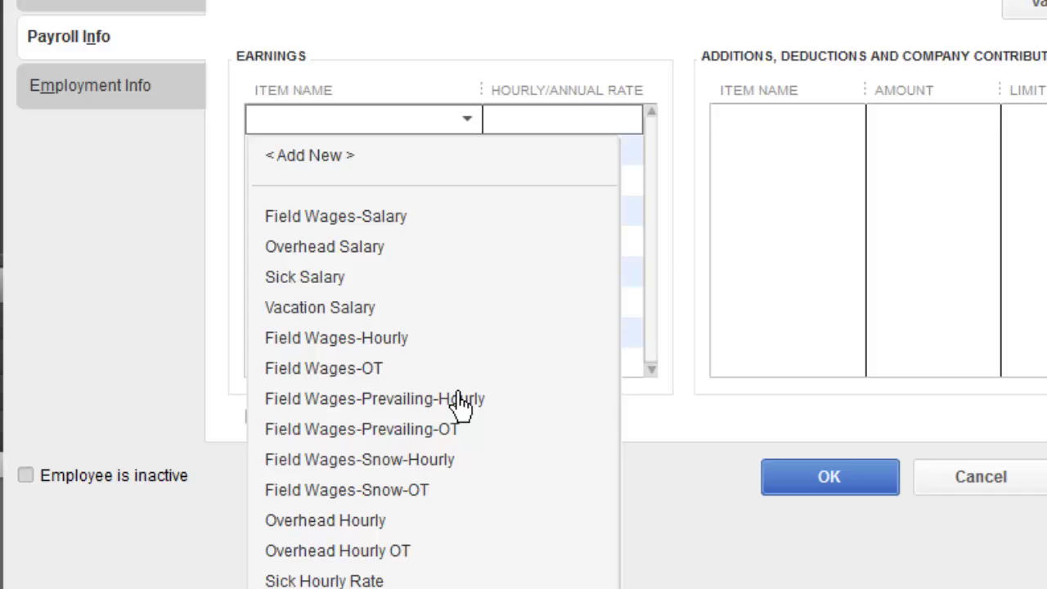
{"action": "left_click", "coordinate": [382, 350]}
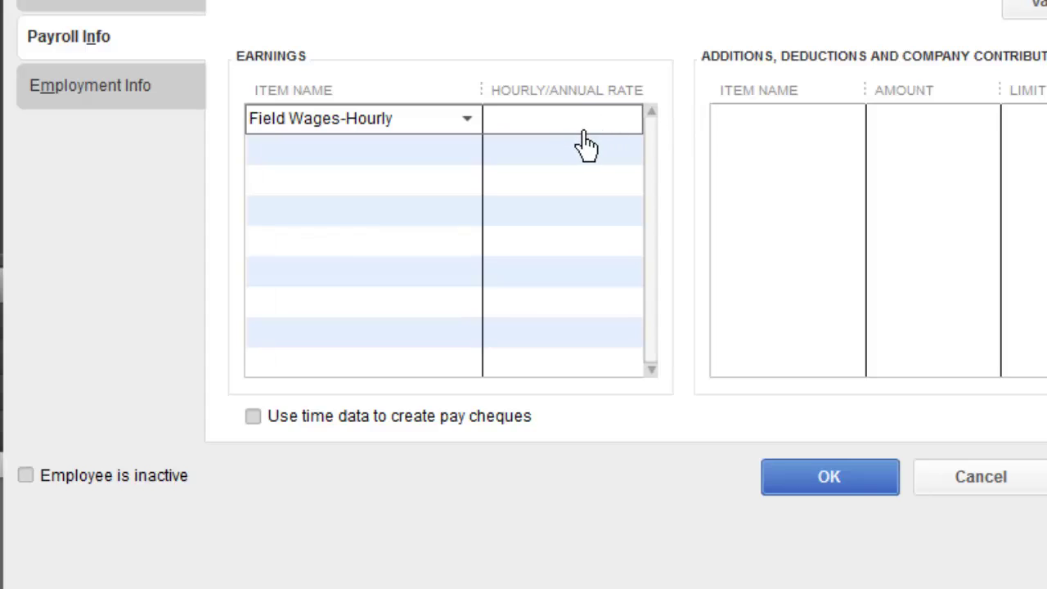
{"action": "type", "text": "15"}
{"action": "key", "text": "Tab"}
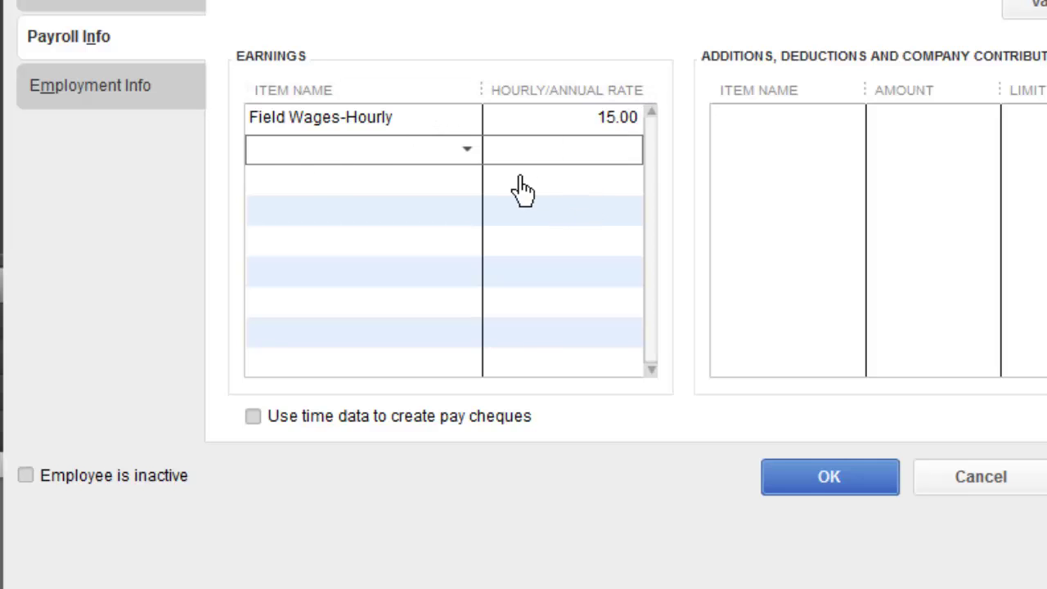
{"action": "left_click", "coordinate": [484, 156]}
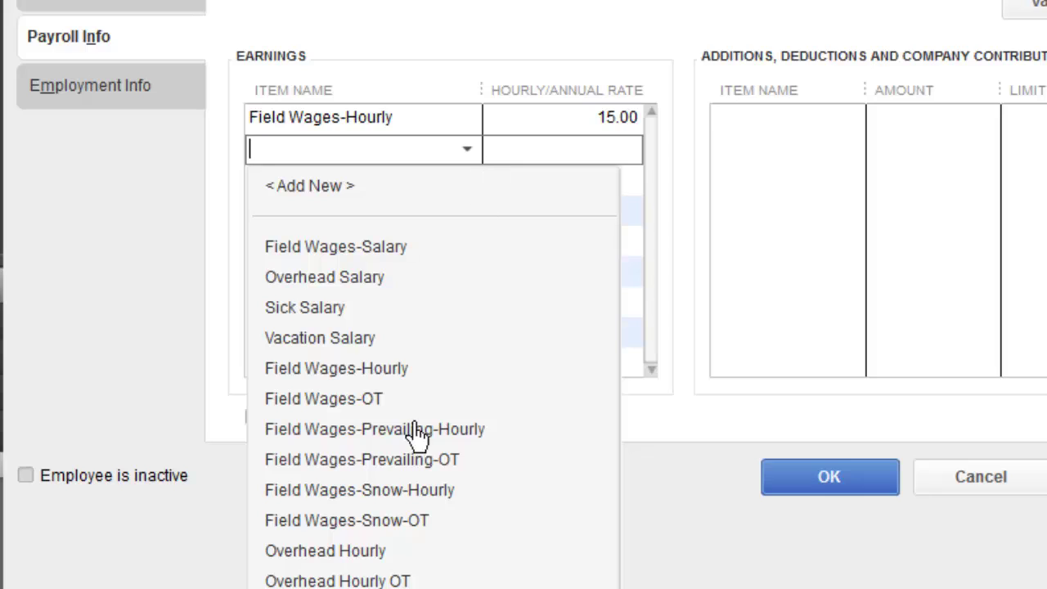
{"action": "left_click", "coordinate": [370, 405]}
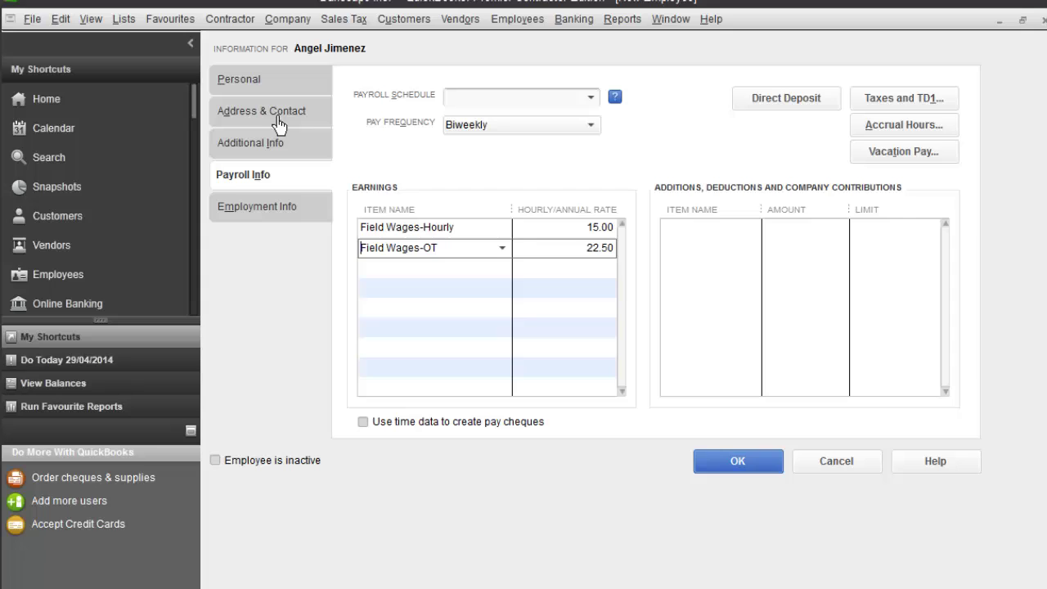
{"action": "left_click", "coordinate": [129, 21]}
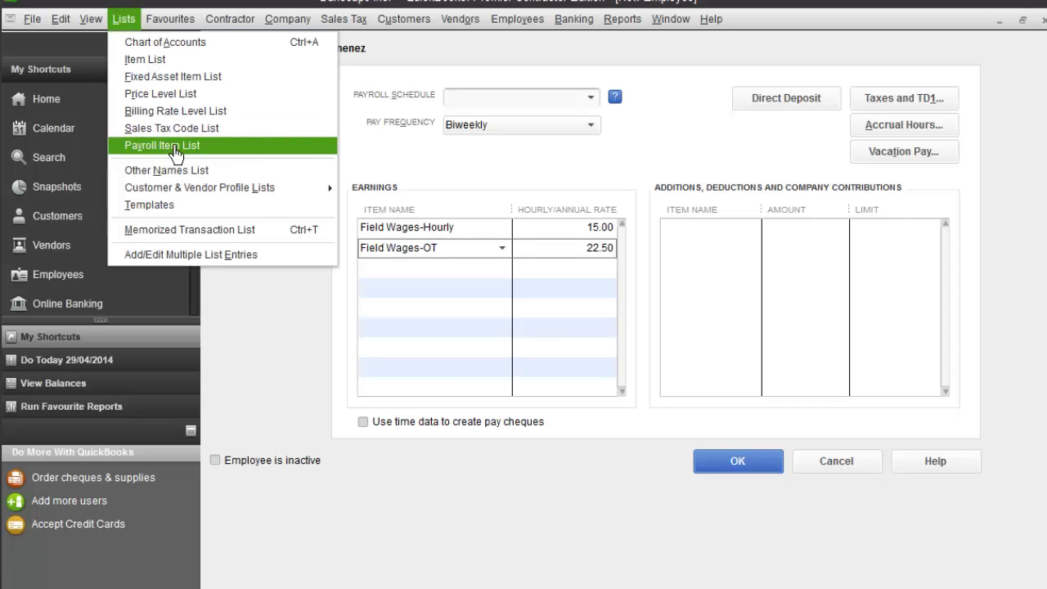
{"action": "left_click", "coordinate": [400, 169]}
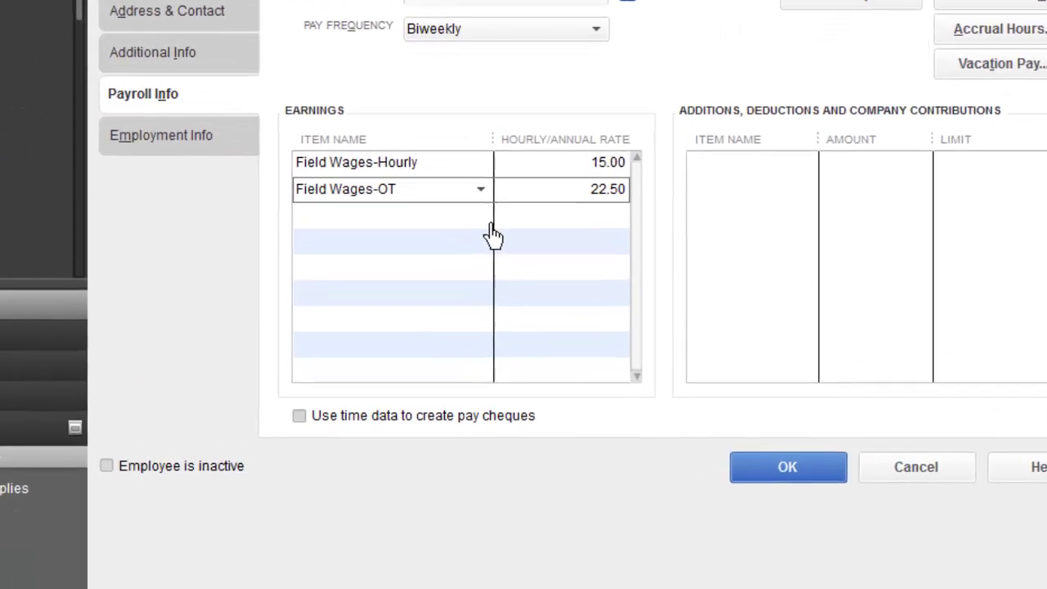
Step: Add Field Wages-Prevailing-Hourly at 26.00 and Field Wages-Prevailing-OT to the earnings, accepting the automatically calculated overtime rate
{"action": "left_click", "coordinate": [504, 261]}
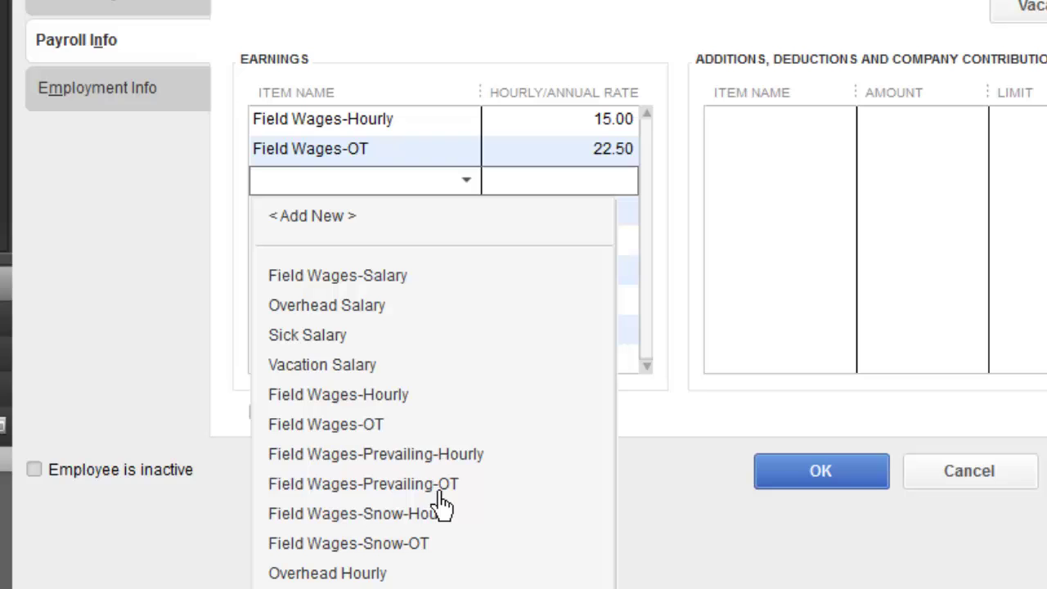
{"action": "left_click", "coordinate": [442, 467]}
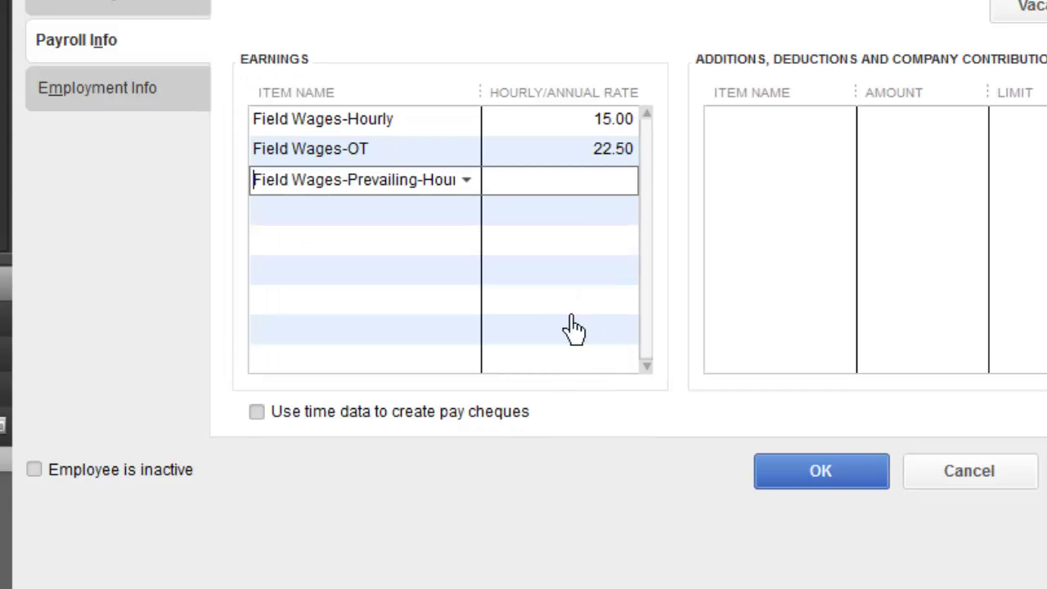
{"action": "left_click", "coordinate": [572, 186]}
{"action": "type", "text": "26"}
{"action": "key", "text": "Tab"}
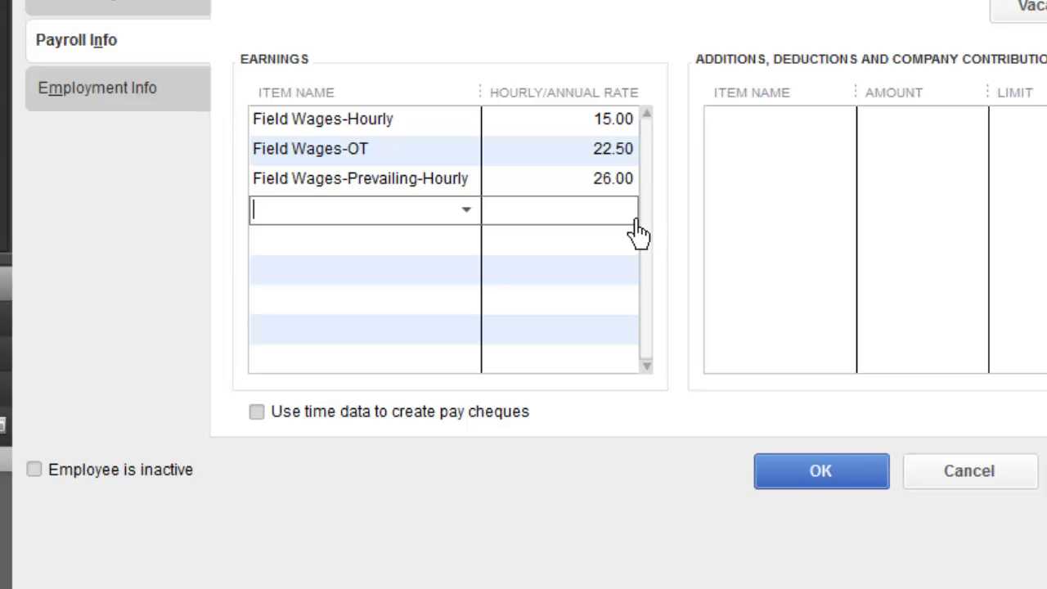
{"action": "left_click", "coordinate": [484, 217]}
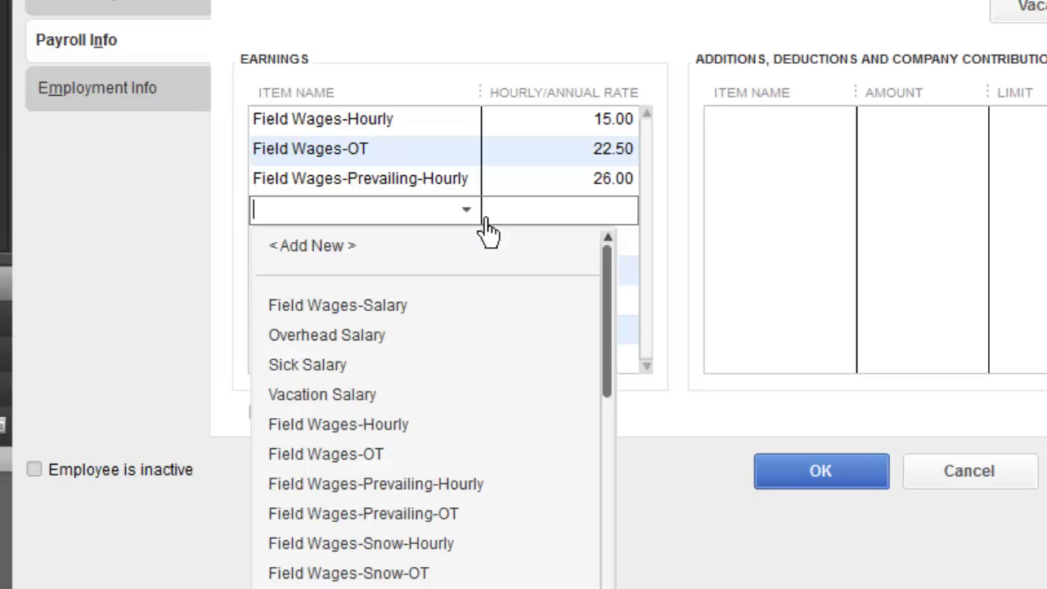
{"action": "left_click", "coordinate": [473, 517]}
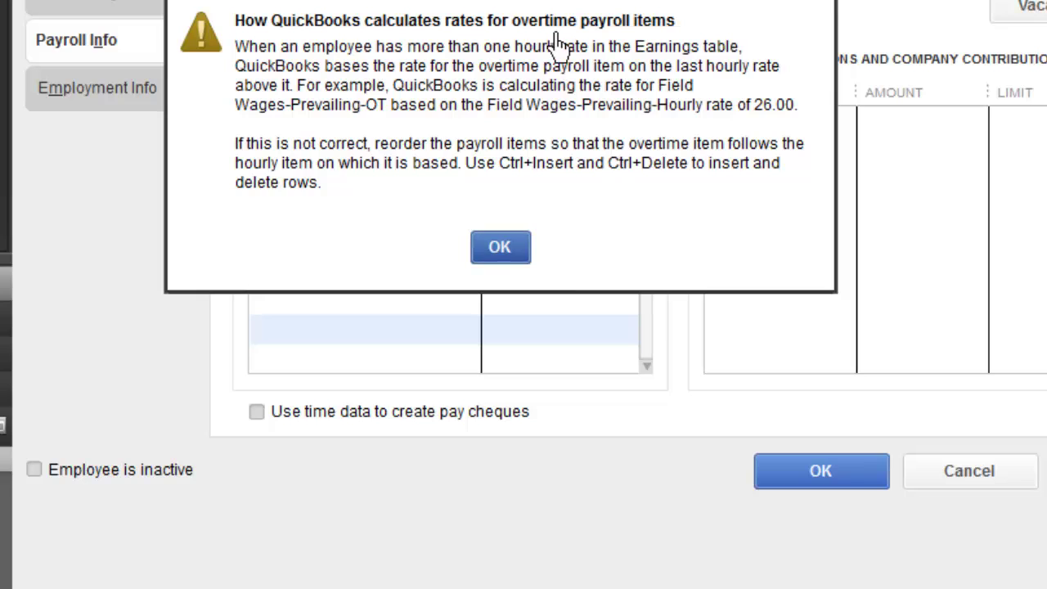
{"action": "left_click", "coordinate": [527, 257]}
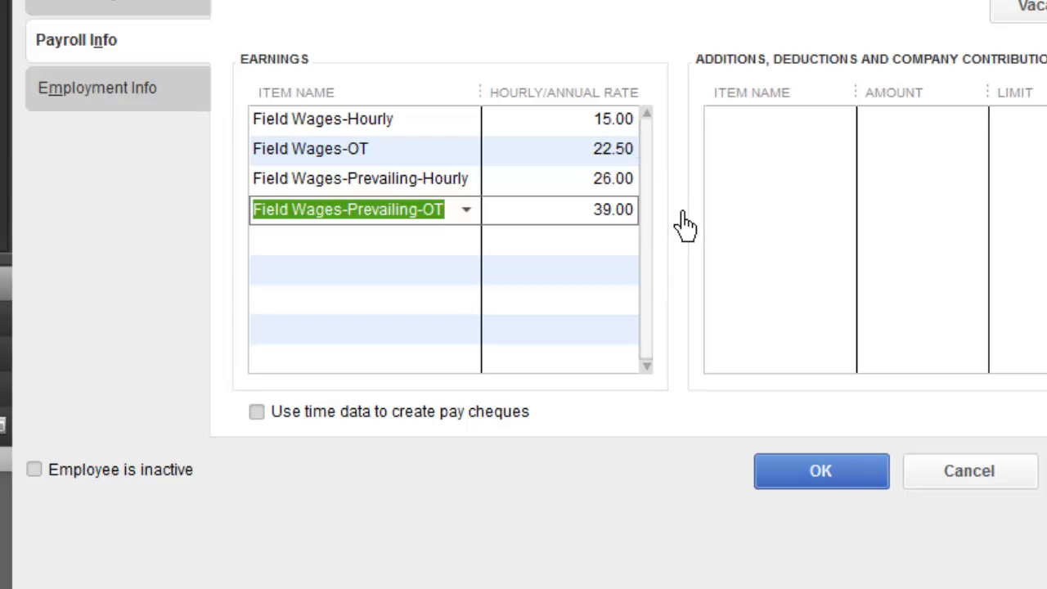
{"action": "left_click", "coordinate": [483, 144]}
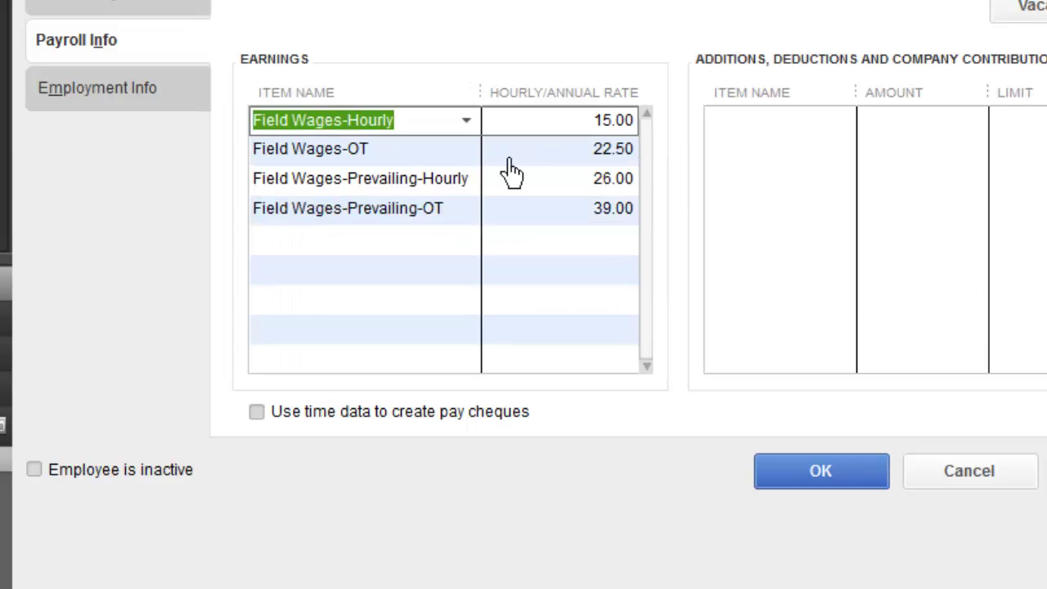
{"action": "left_click", "coordinate": [546, 157]}
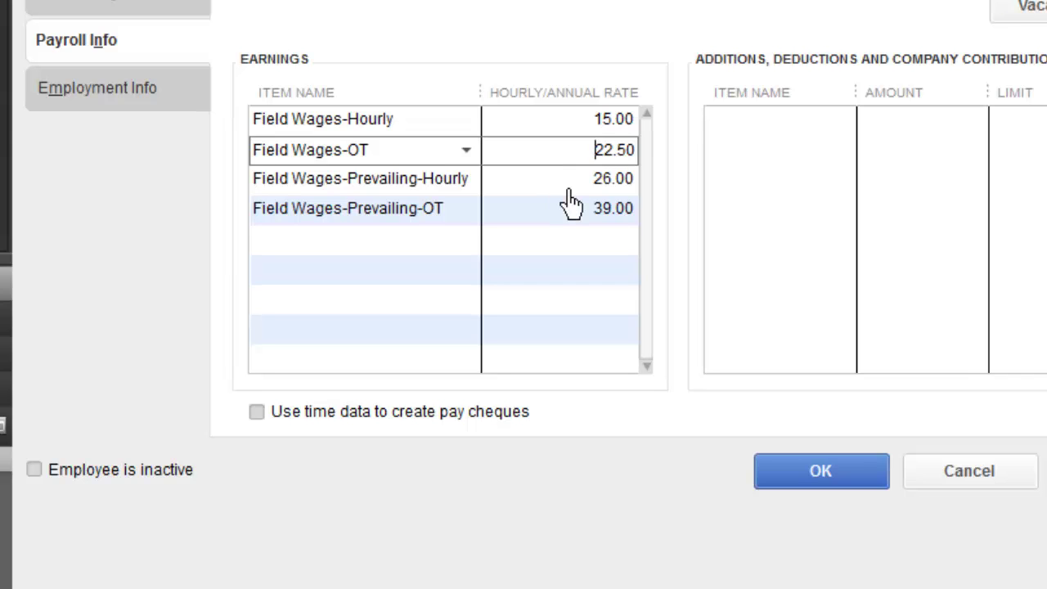
{"action": "left_click", "coordinate": [567, 188]}
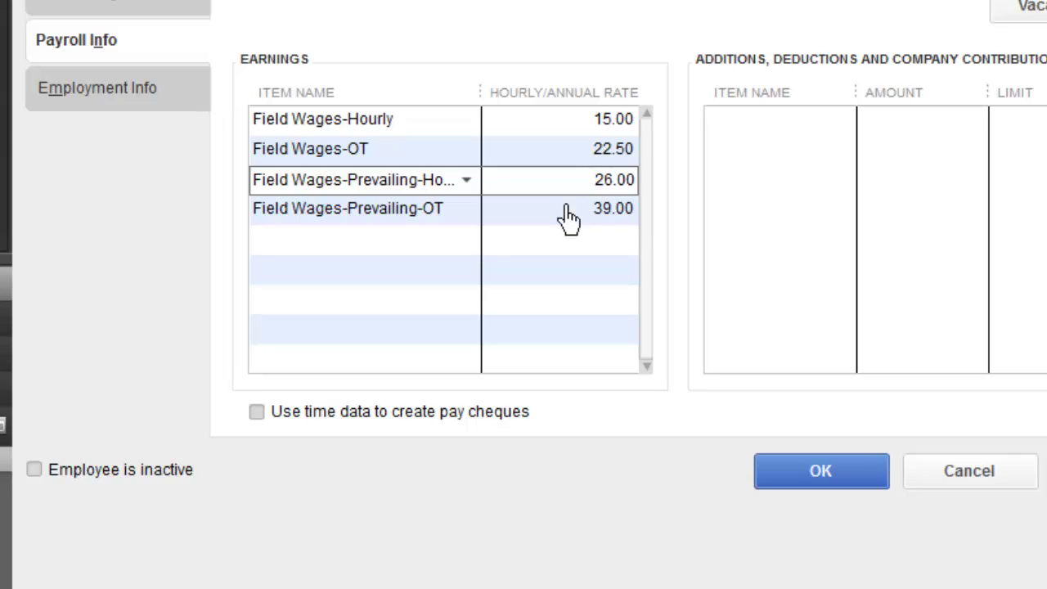
{"action": "left_click", "coordinate": [564, 204]}
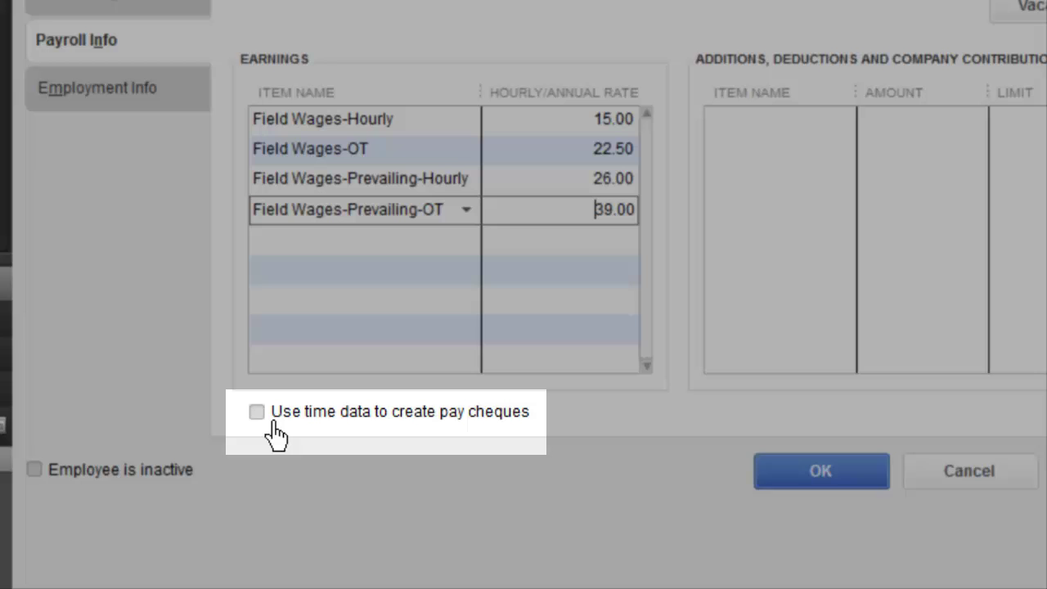
Step: Enable the use of time data to create the employee's pay cheques
{"action": "left_click", "coordinate": [274, 423]}
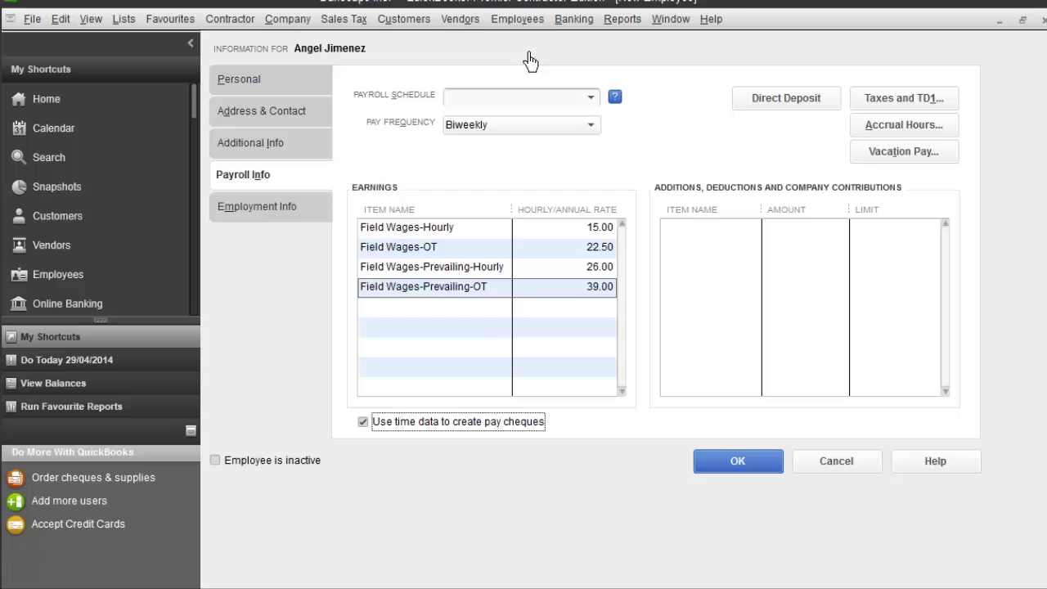
{"action": "left_click", "coordinate": [522, 25]}
{"action": "mouse_move", "coordinate": [544, 88]}
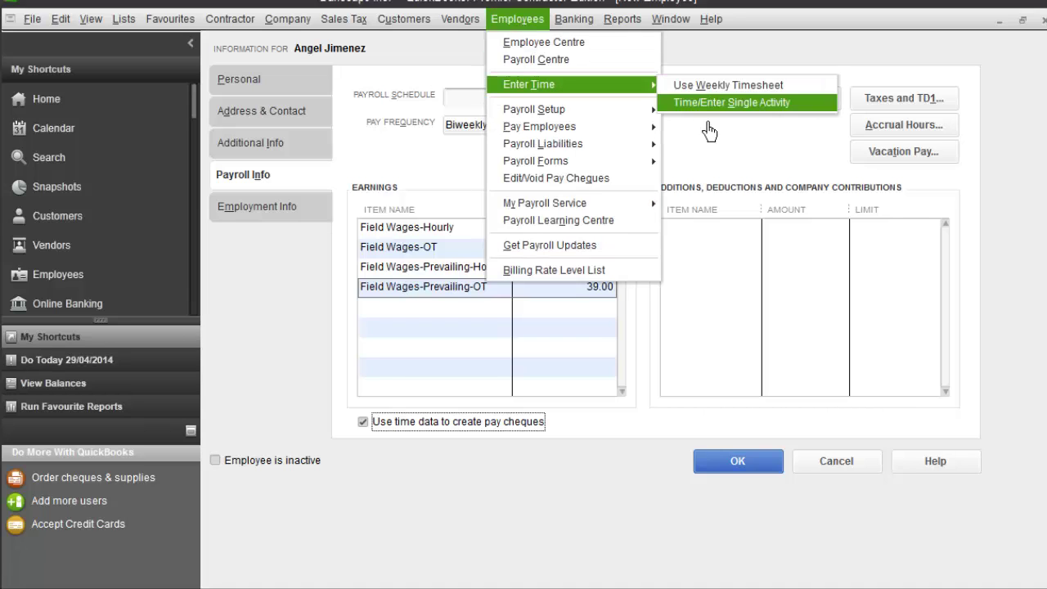
{"action": "left_click", "coordinate": [717, 68]}
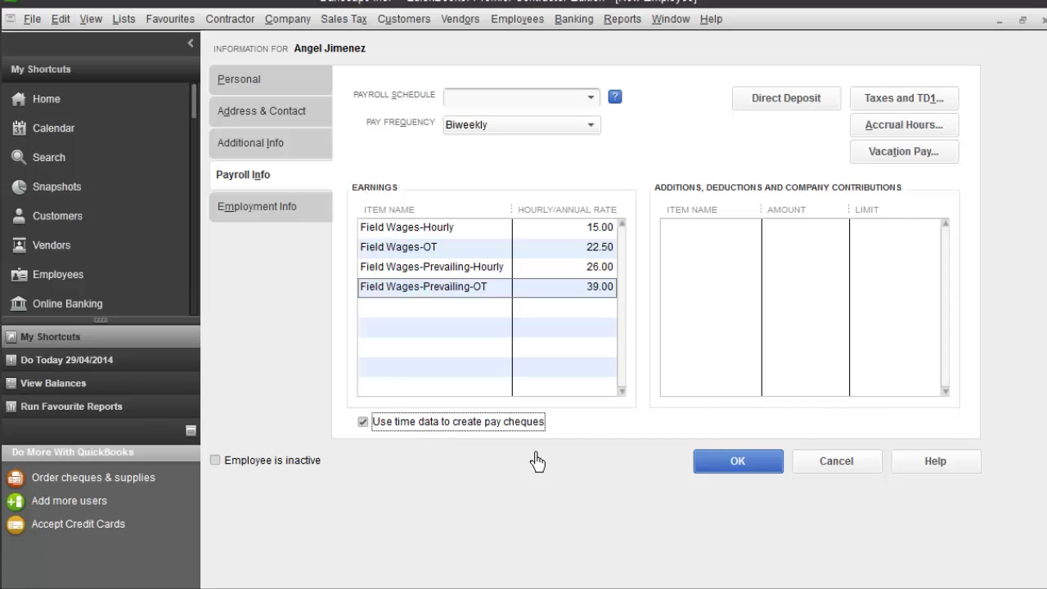
Step: Save the new employee, choosing to set up the payroll information now and accepting the existing Ontario tax and TD1 settings
{"action": "left_click", "coordinate": [727, 467]}
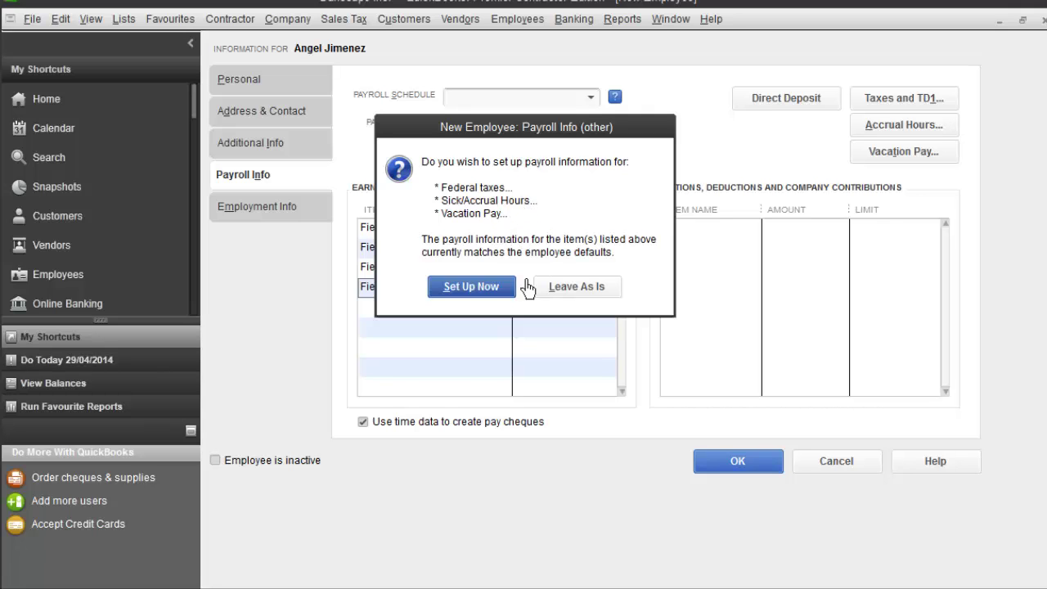
{"action": "left_click", "coordinate": [499, 287]}
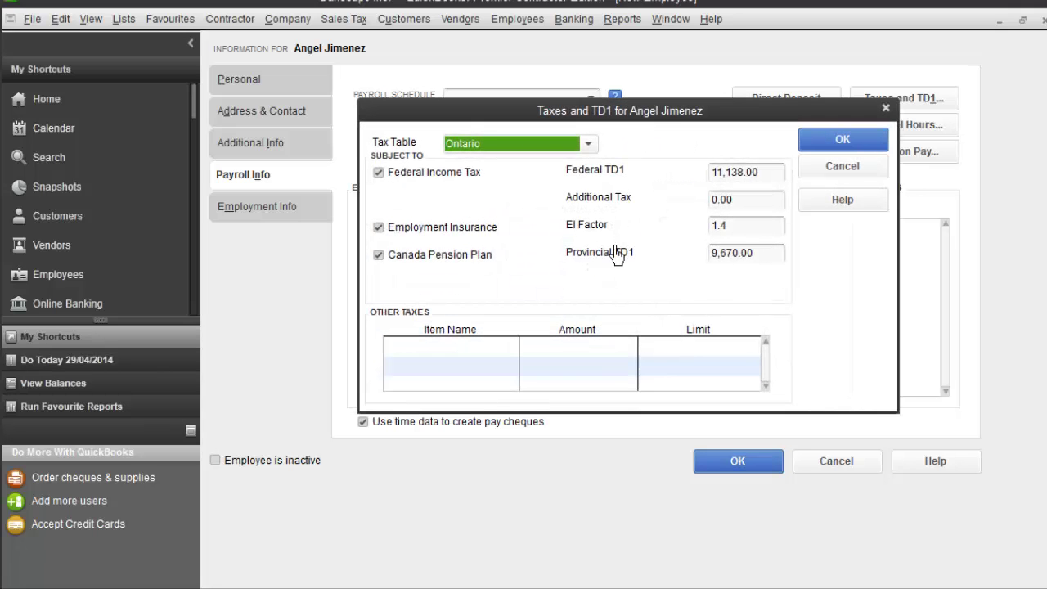
{"action": "left_click", "coordinate": [820, 148]}
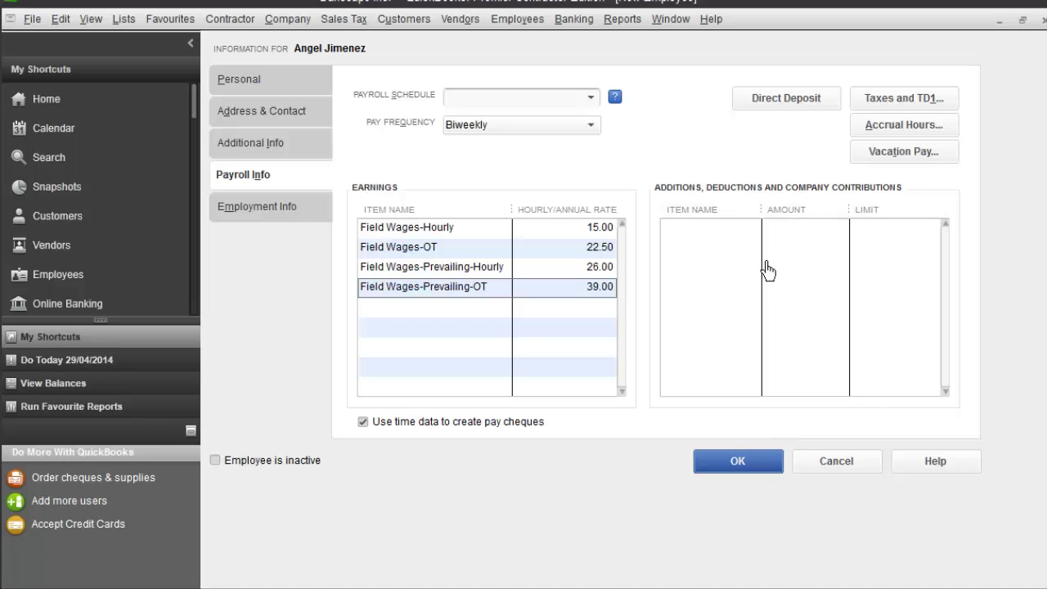
{"action": "left_click", "coordinate": [770, 471]}
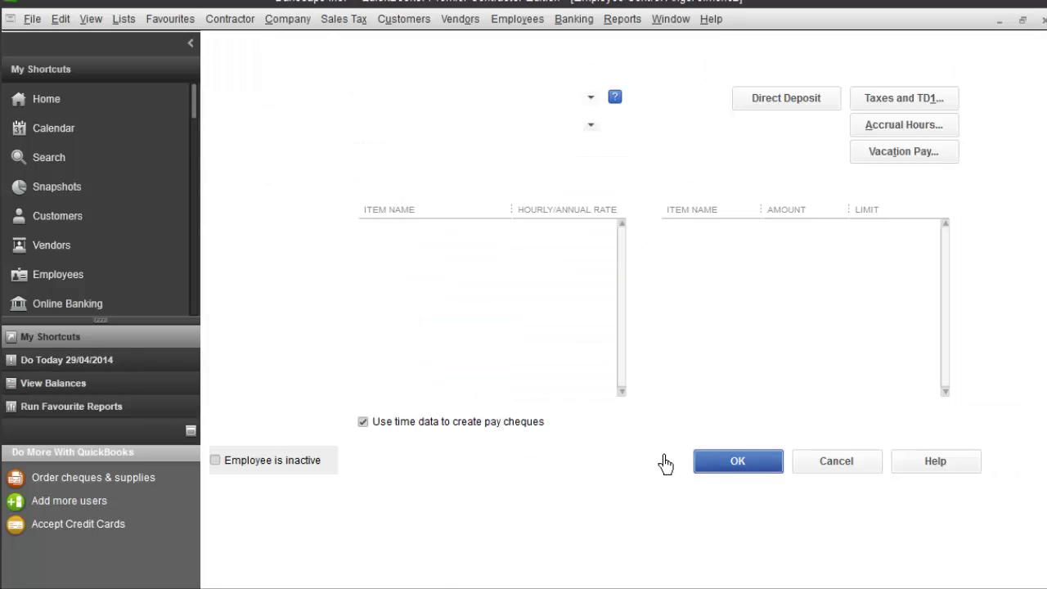